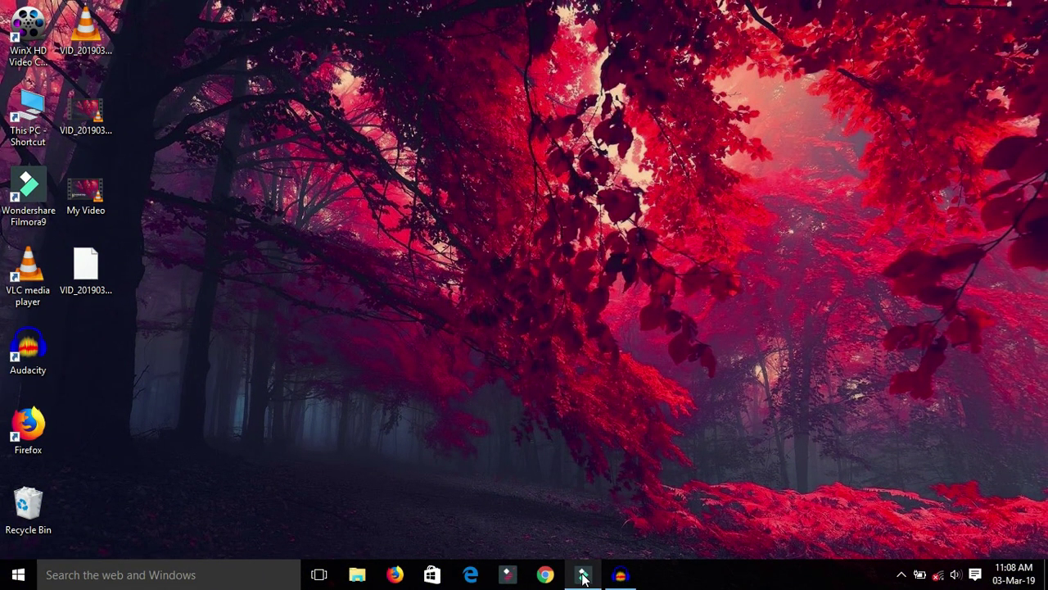
# Bring Filmora9 back up and place VID_20190303_102006 on the first video track.
pyautogui.click(582, 574)
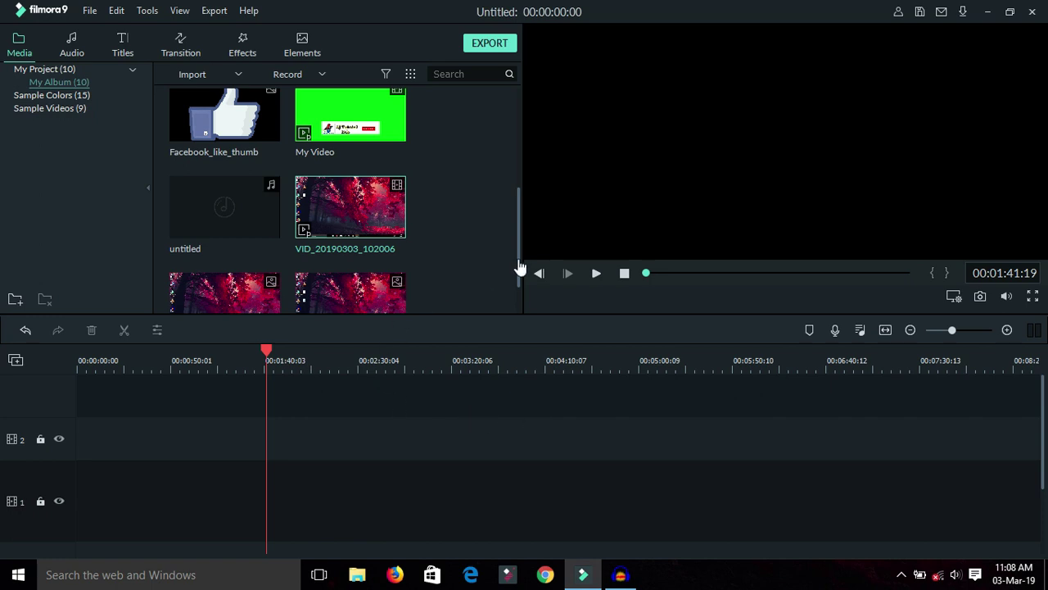
pyautogui.moveTo(520, 270)
pyautogui.mouseDown()
pyautogui.moveTo(521, 205)
pyautogui.moveTo(518, 281)
pyautogui.mouseUp()
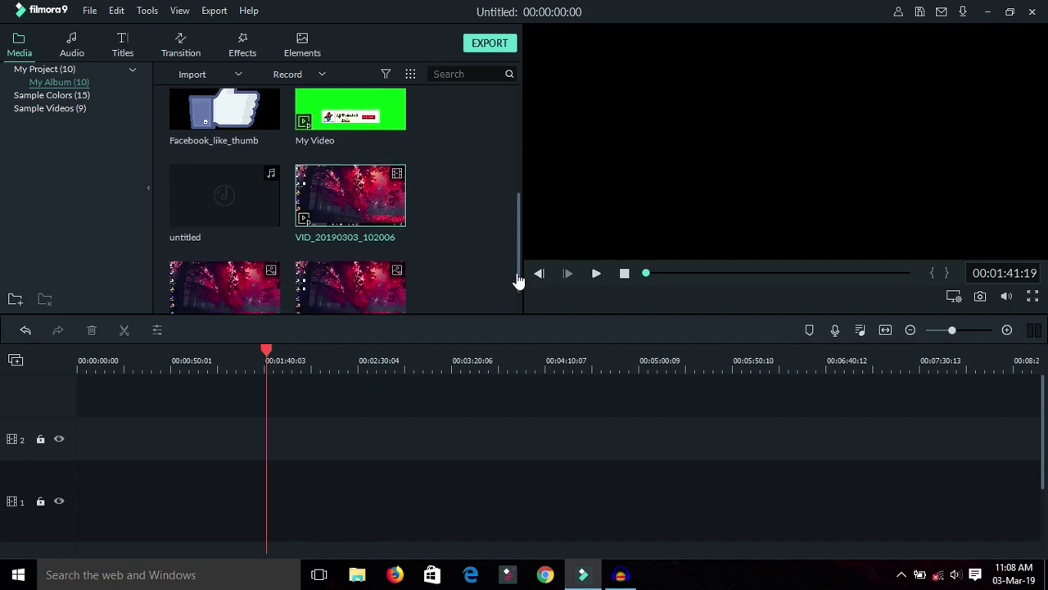
pyautogui.moveTo(332, 210)
pyautogui.mouseDown()
pyautogui.moveTo(230, 449)
pyautogui.moveTo(63, 481)
pyautogui.moveTo(98, 473)
pyautogui.mouseUp()
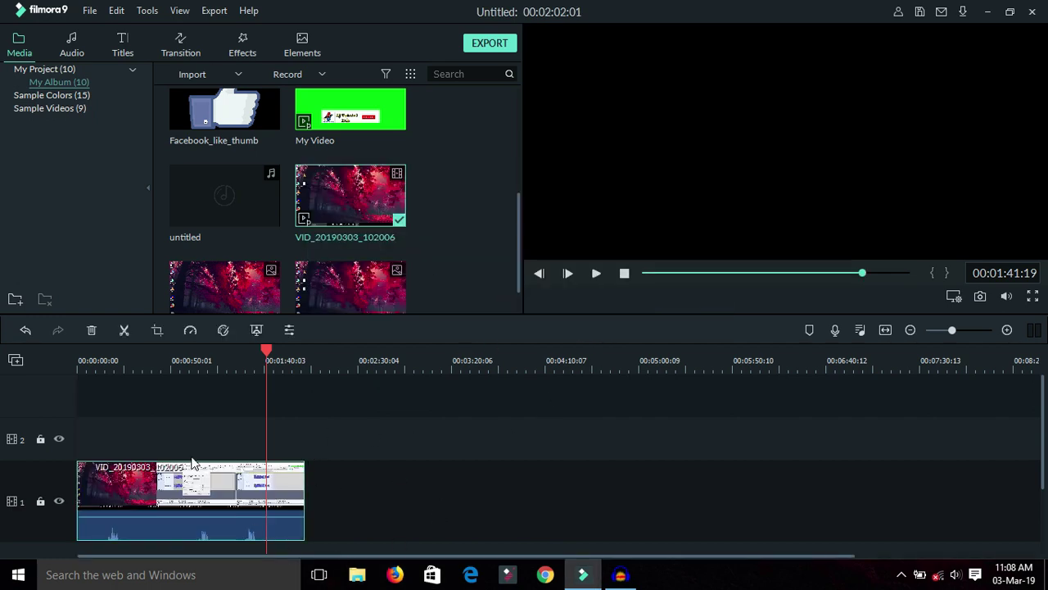
# Return the playhead to the start and set the clip's speed to Fast 2x.
pyautogui.click(83, 360)
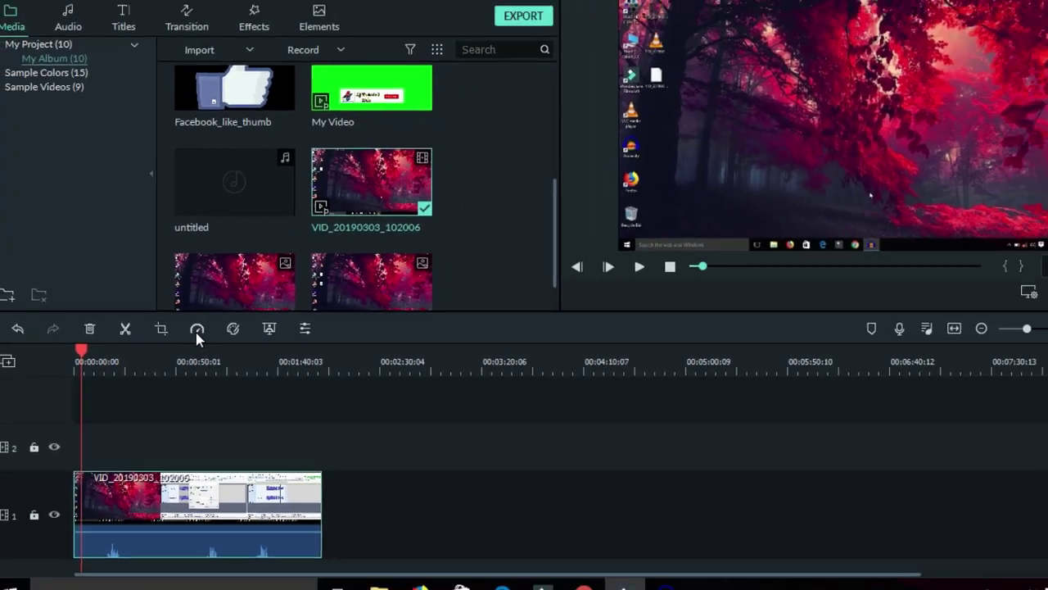
pyautogui.click(196, 332)
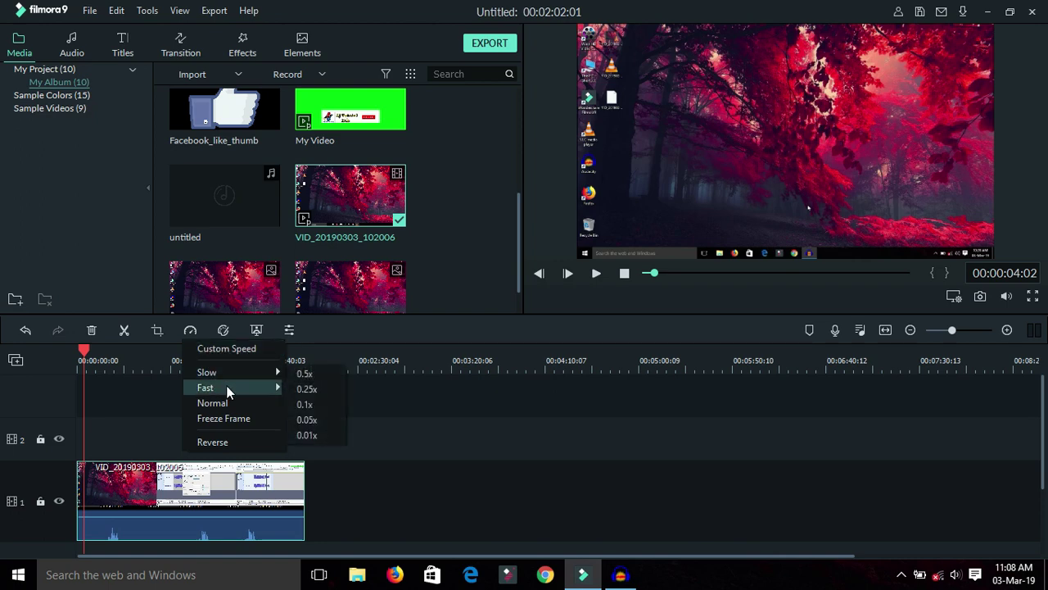
pyautogui.moveTo(226, 385)
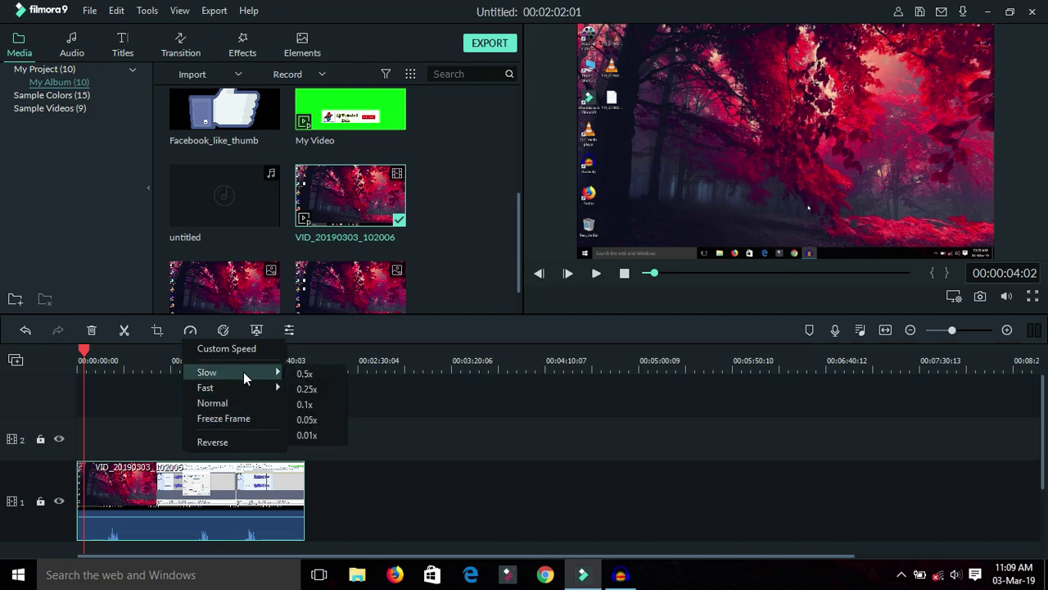
pyautogui.moveTo(281, 387)
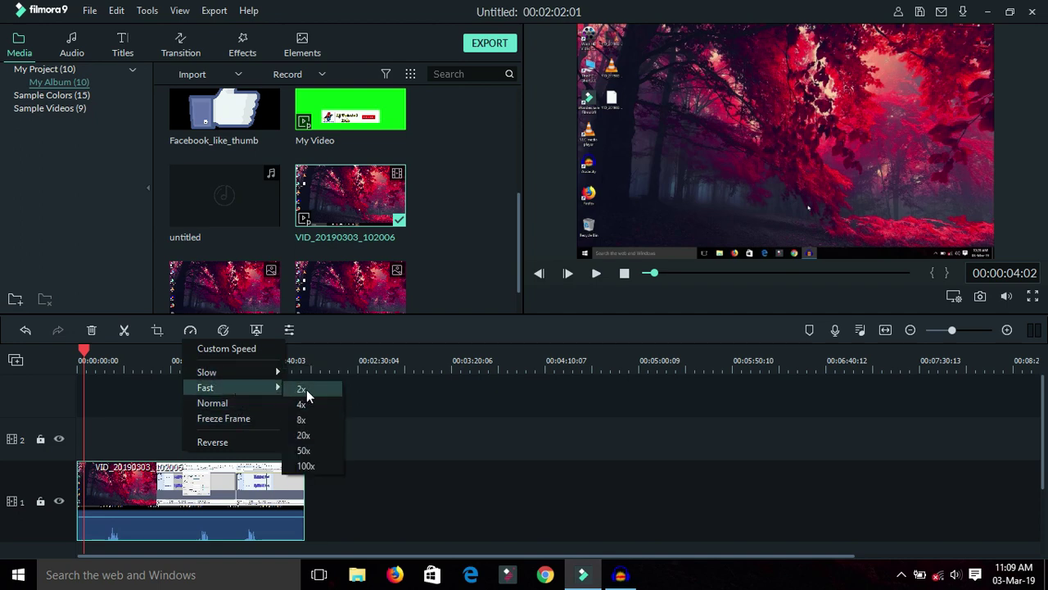
pyautogui.click(305, 389)
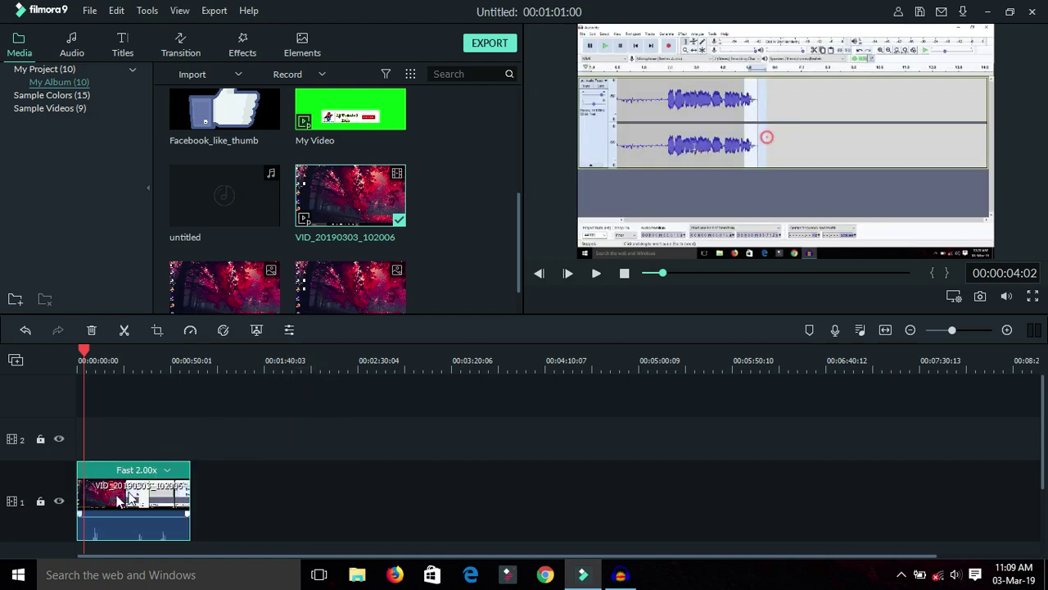
# Play the 2x clip in the preview for a few seconds, then pause it.
pyautogui.click(595, 275)
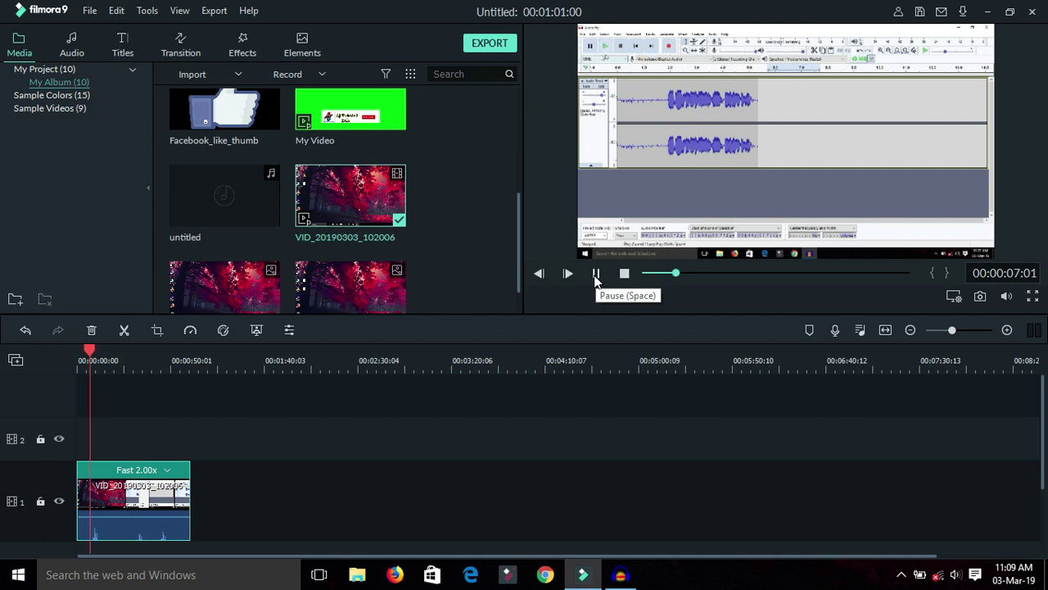
pyautogui.click(595, 275)
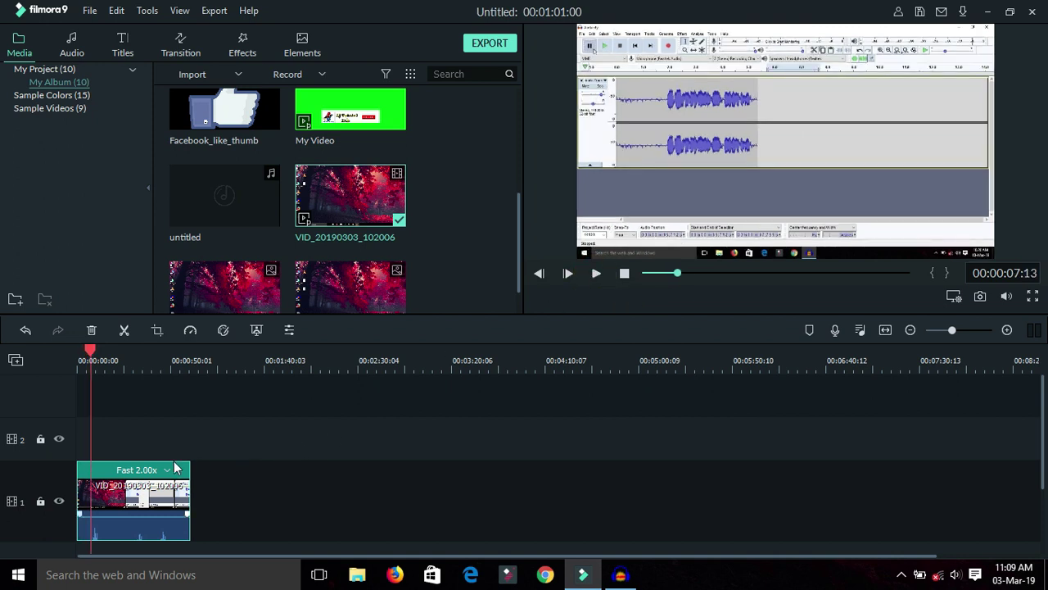
# Give the clip a custom speed of 0.759, making it Slow 0.76x.
pyautogui.click(191, 330)
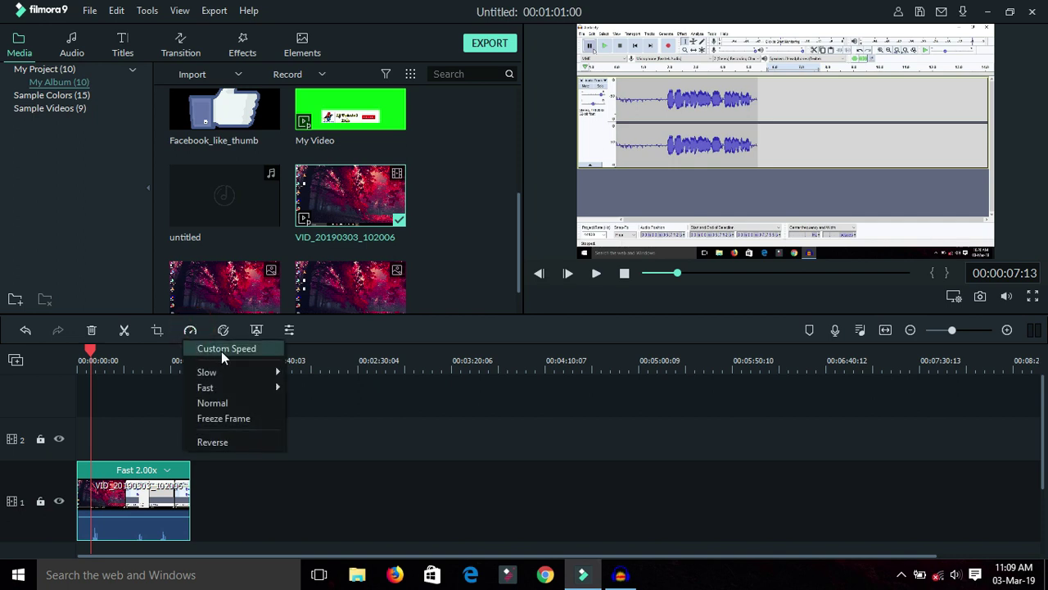
pyautogui.click(221, 351)
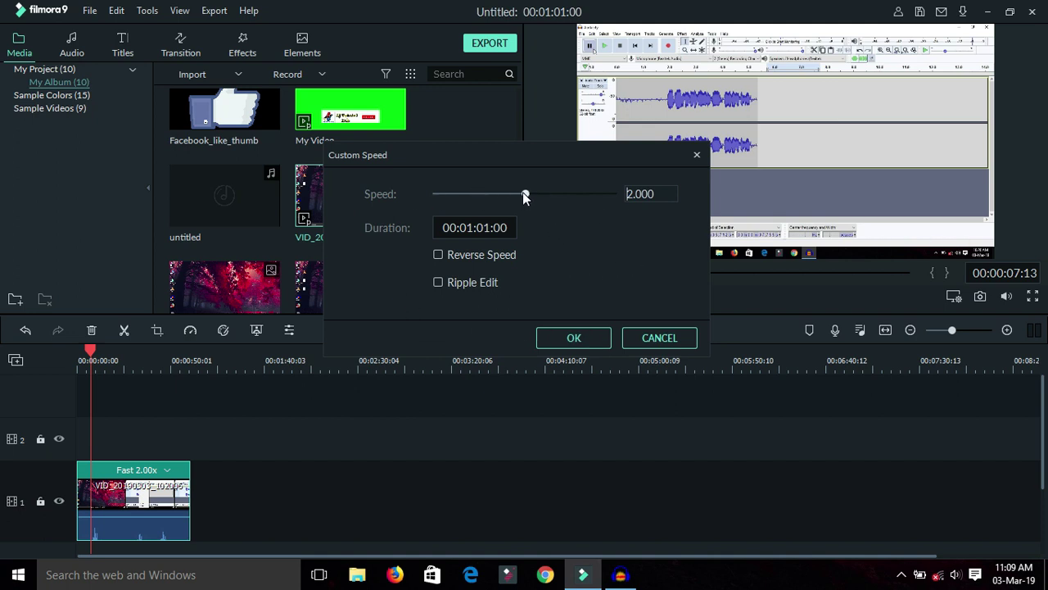
pyautogui.moveTo(525, 195)
pyautogui.mouseDown()
pyautogui.moveTo(424, 192)
pyautogui.moveTo(599, 192)
pyautogui.moveTo(451, 199)
pyautogui.moveTo(500, 197)
pyautogui.mouseUp()
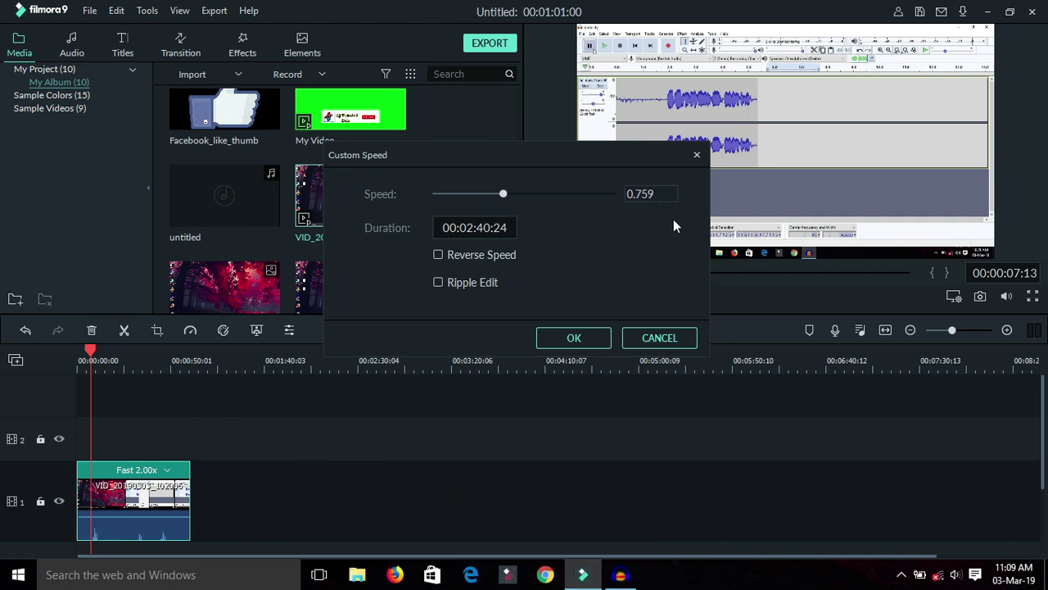
pyautogui.click(591, 336)
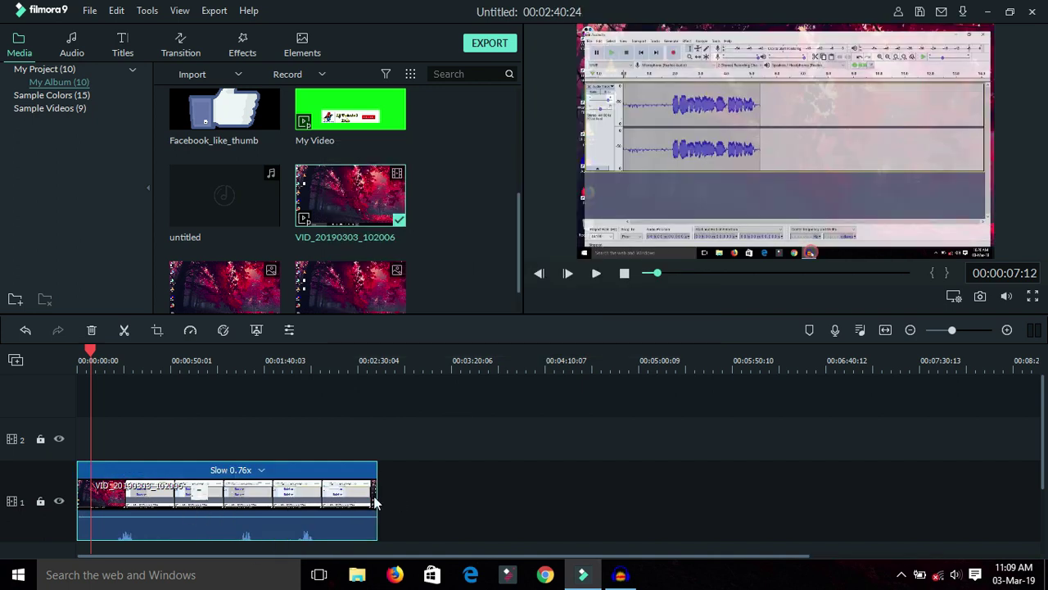
# Preview the slowed clip, then undo both speed changes back to normal speed.
pyautogui.click(597, 273)
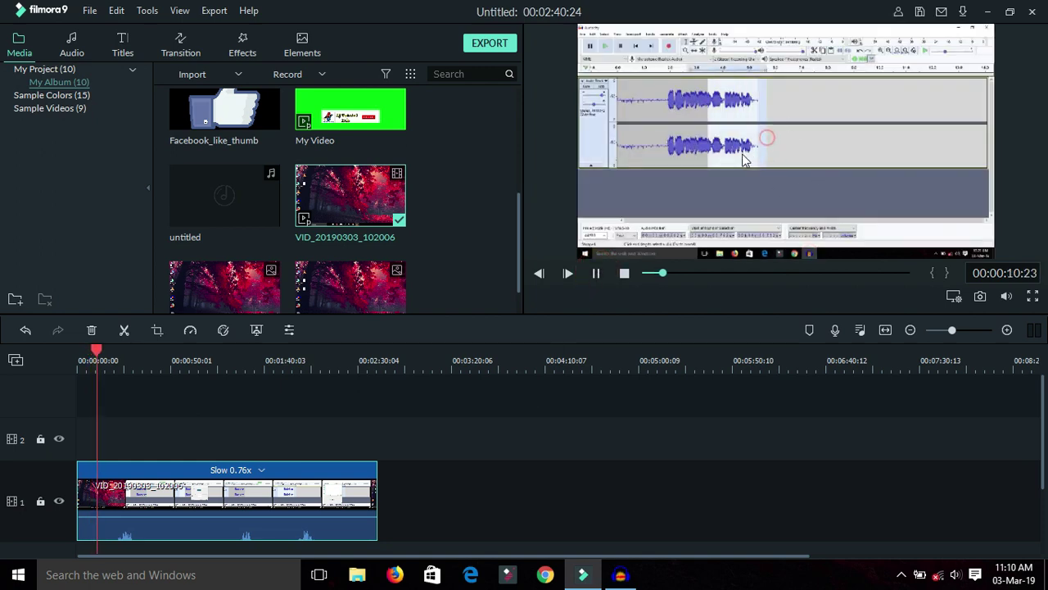
pyautogui.click(595, 274)
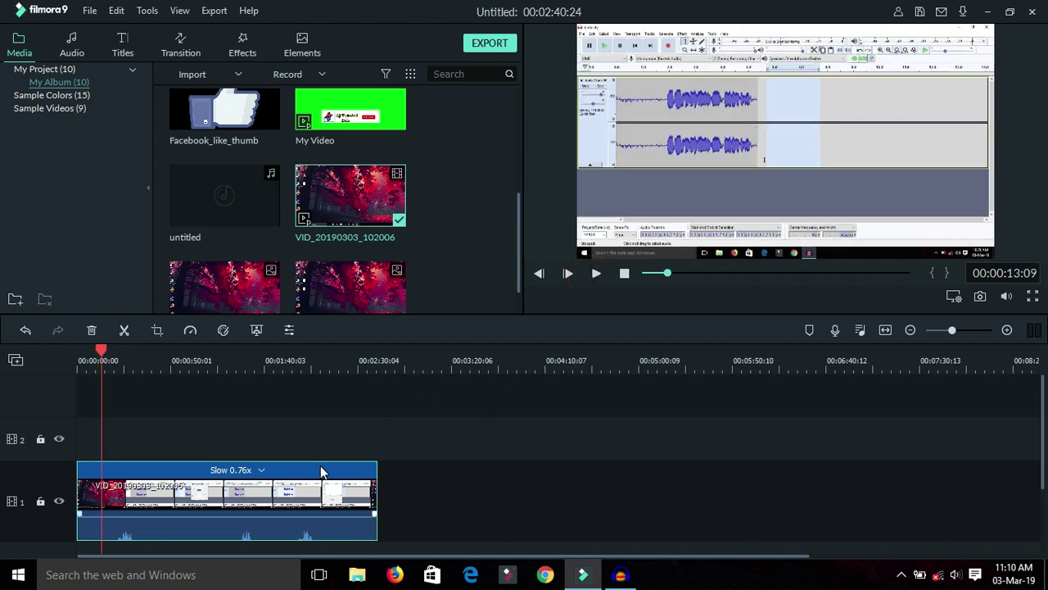
pyautogui.hotkey('ctrl', 'z')
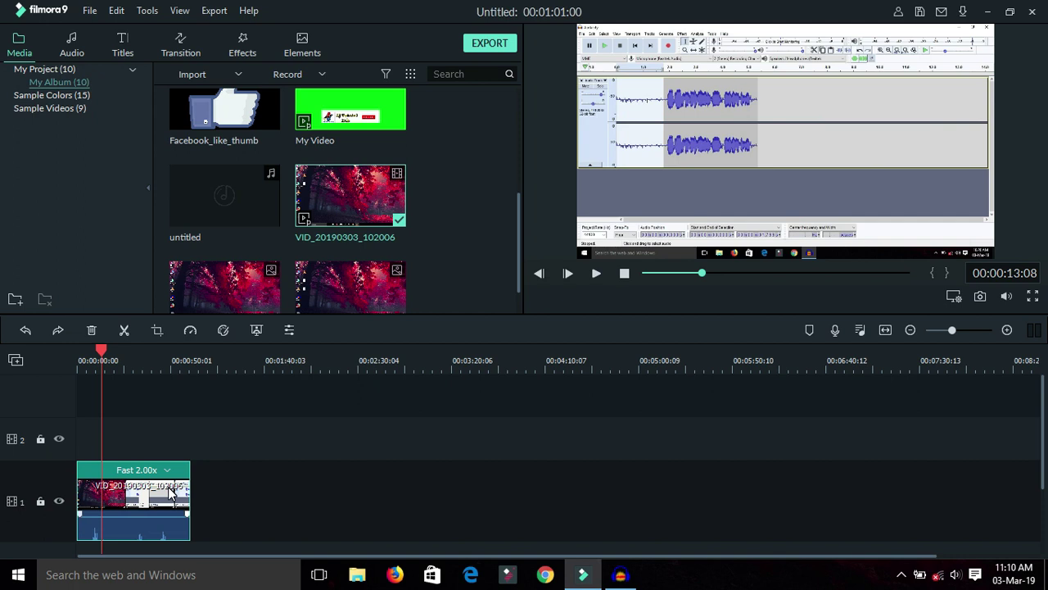
pyautogui.hotkey('ctrl', 'z')
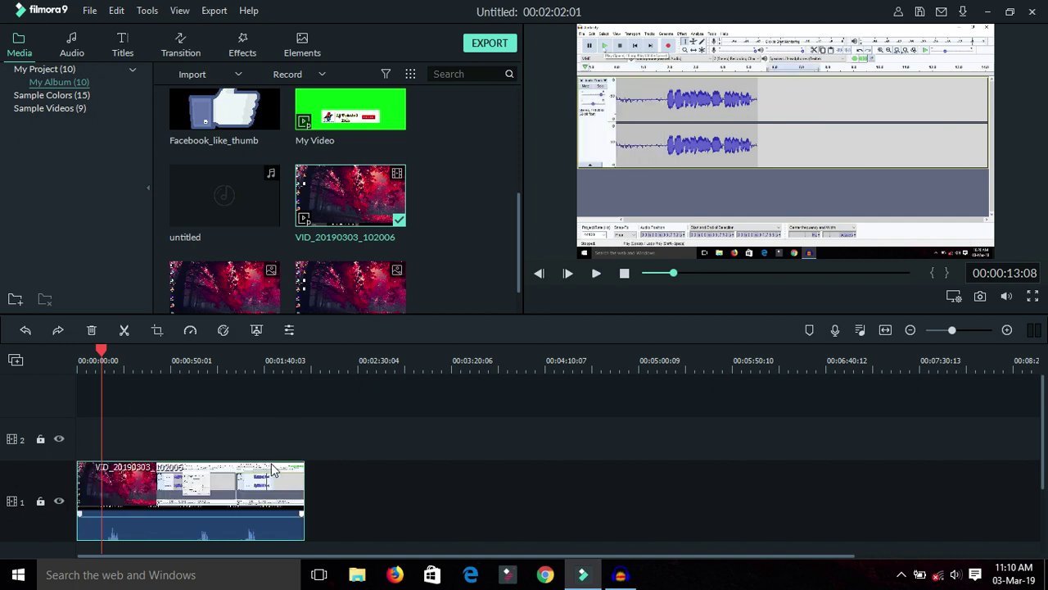
# Split the clip at the playhead and again at about 01:00:20, making three parts.
pyautogui.click(217, 484)
pyautogui.click(124, 329)
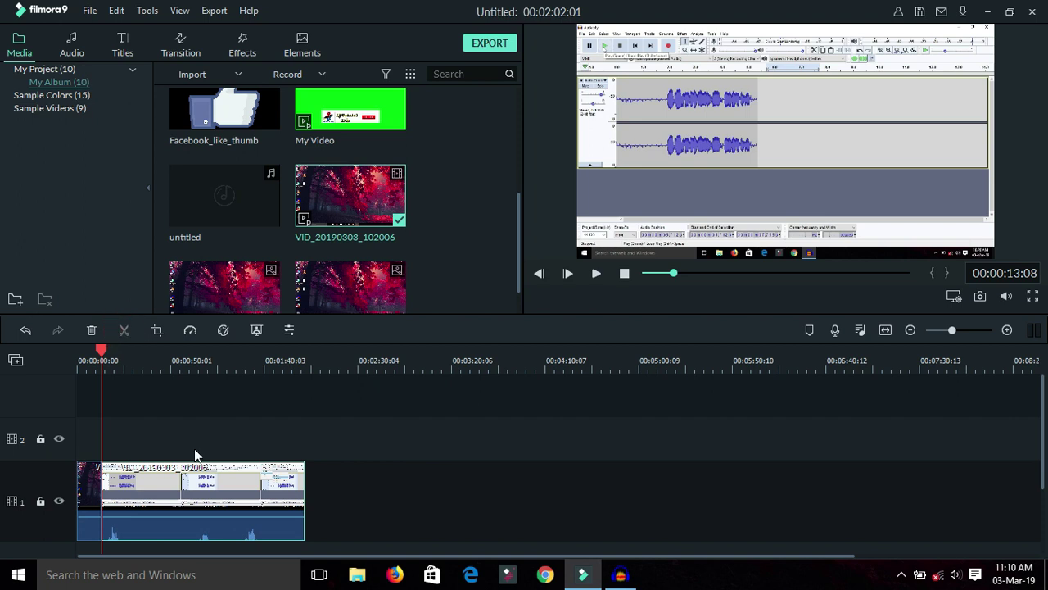
pyautogui.click(190, 346)
pyautogui.click(124, 329)
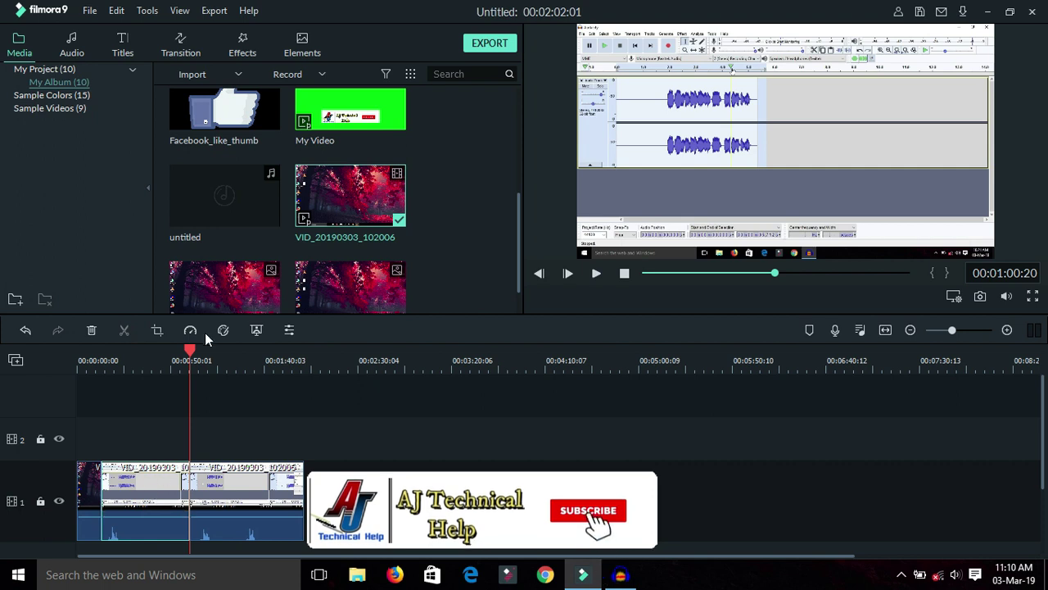
# Set the short first part to Fast 2x speed.
pyautogui.click(189, 330)
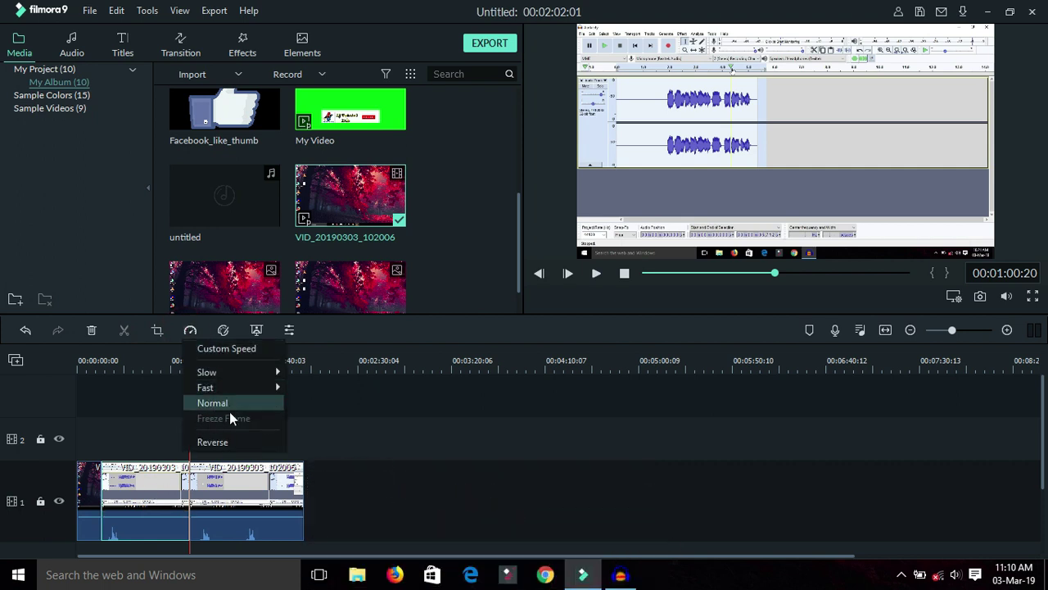
pyautogui.click(82, 493)
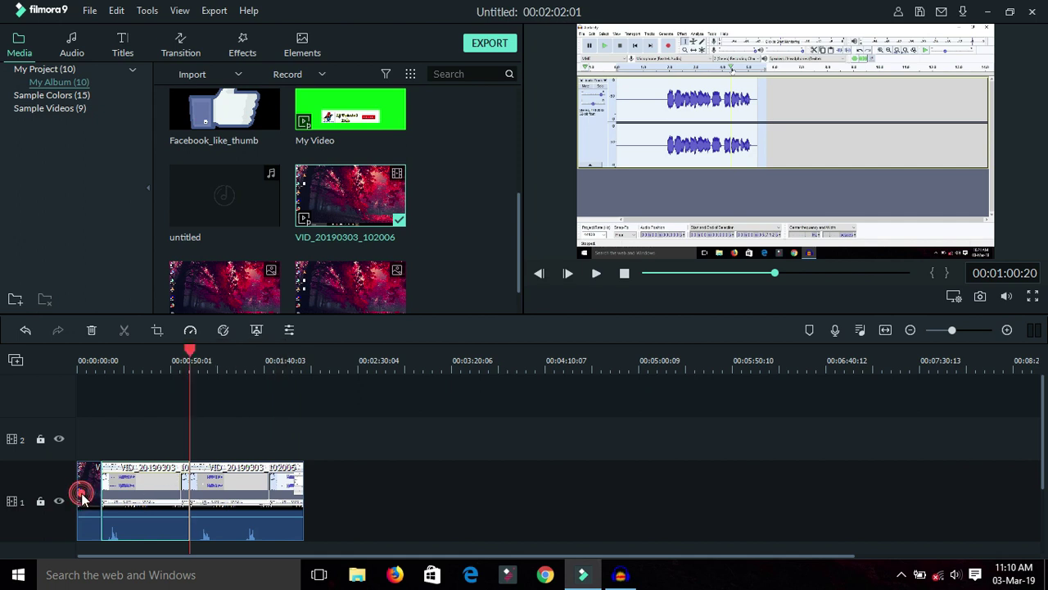
pyautogui.click(89, 488)
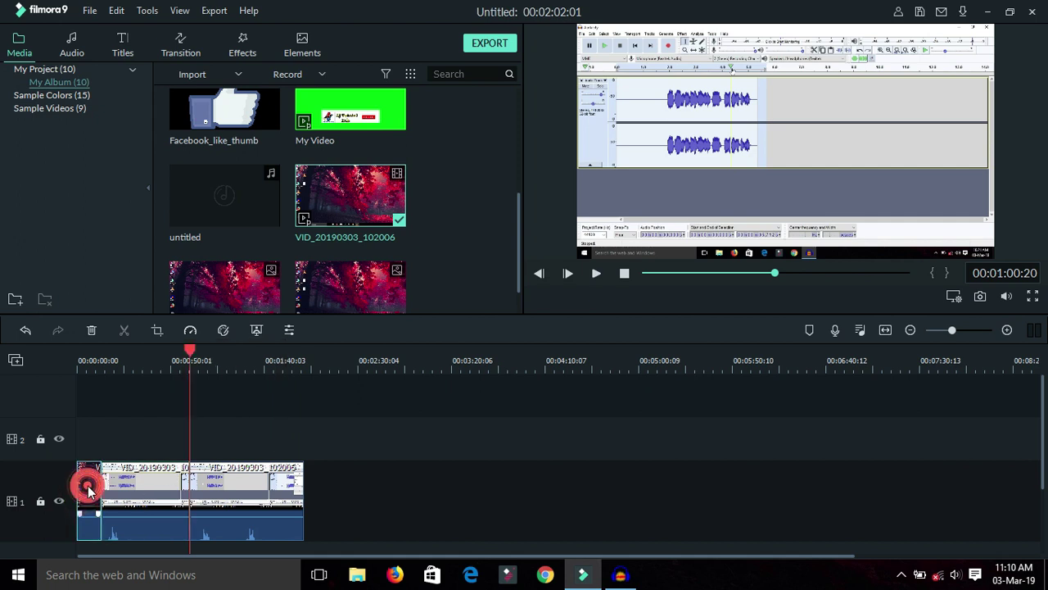
pyautogui.click(191, 331)
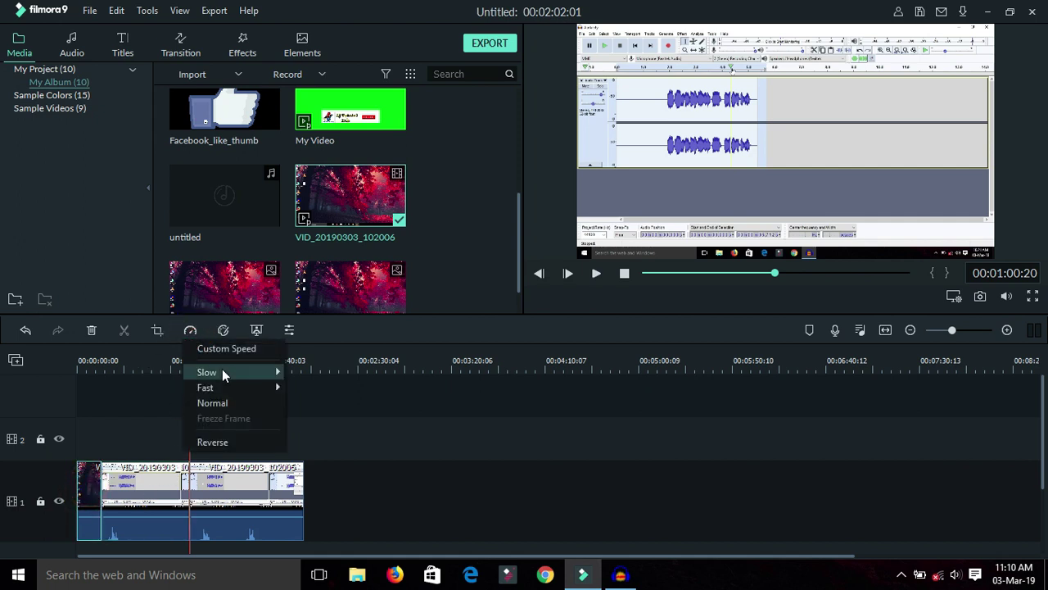
pyautogui.moveTo(230, 392)
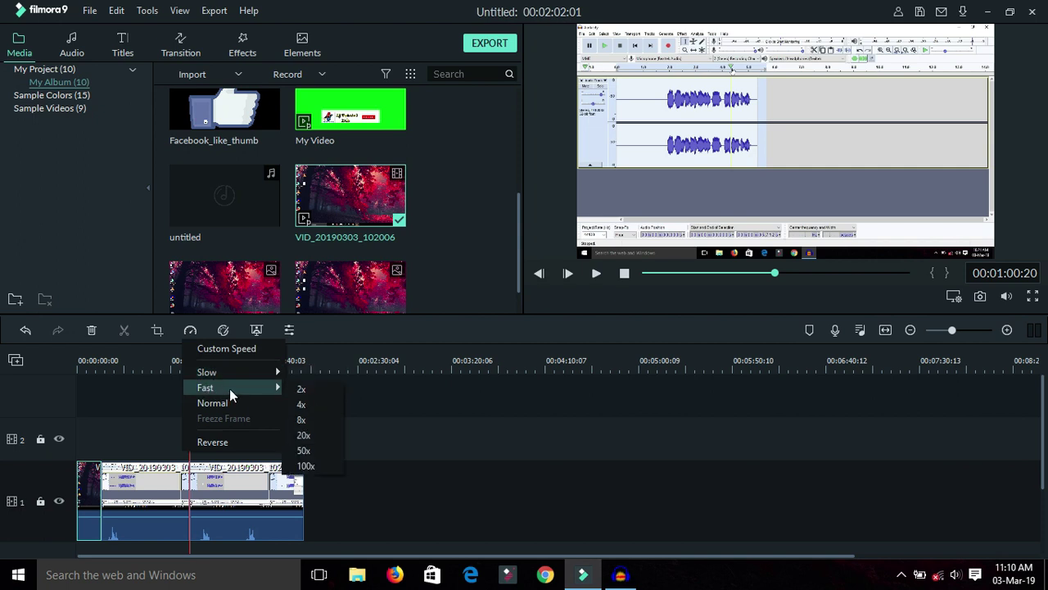
pyautogui.click(300, 388)
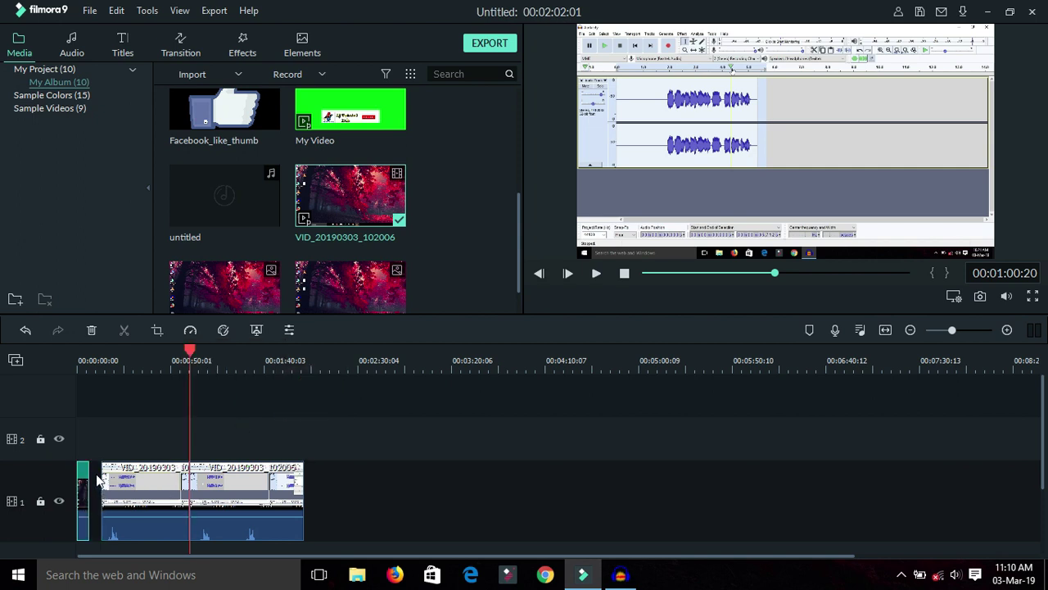
# Slide the middle and last clips left so no gap remains after the first clip.
pyautogui.moveTo(122, 498); pyautogui.dragTo(109, 492)
pyautogui.moveTo(220, 485); pyautogui.dragTo(233, 482)
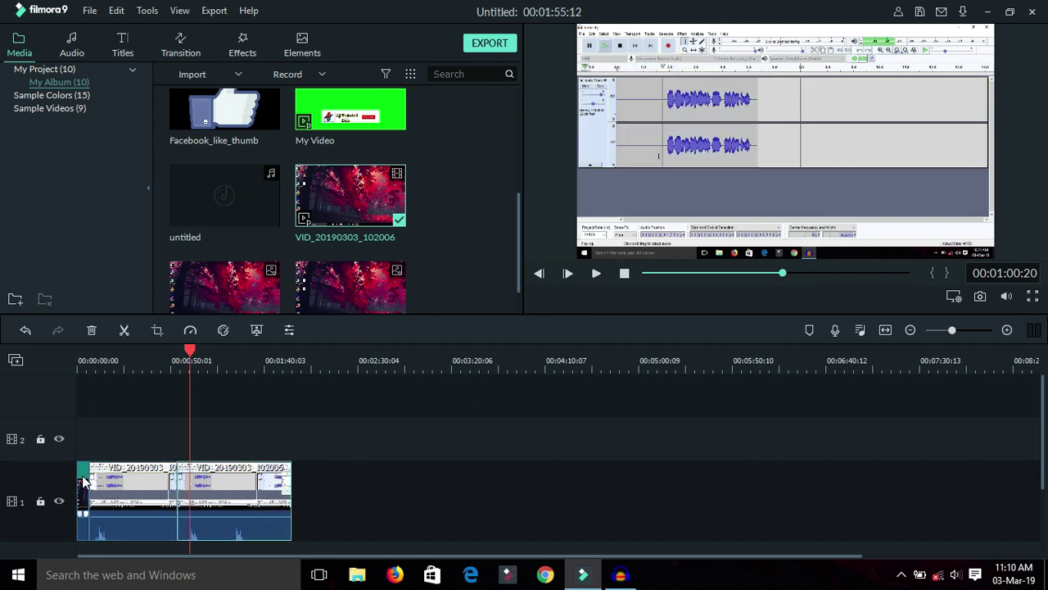
pyautogui.rightClick(82, 475)
pyautogui.press('Escape')
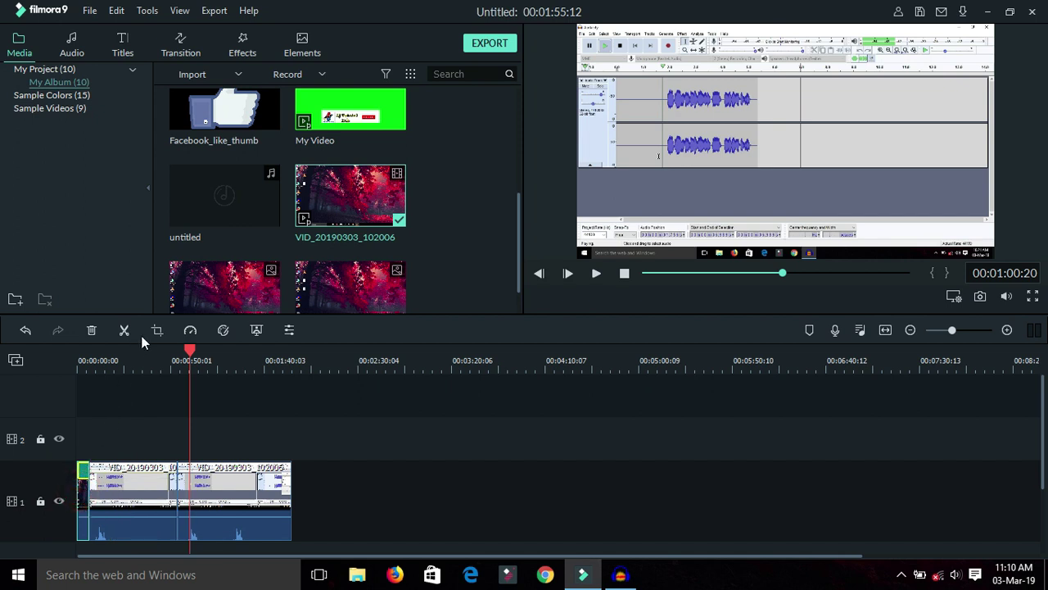
# Give the short opening clip a custom speed of 29.416.
pyautogui.click(190, 329)
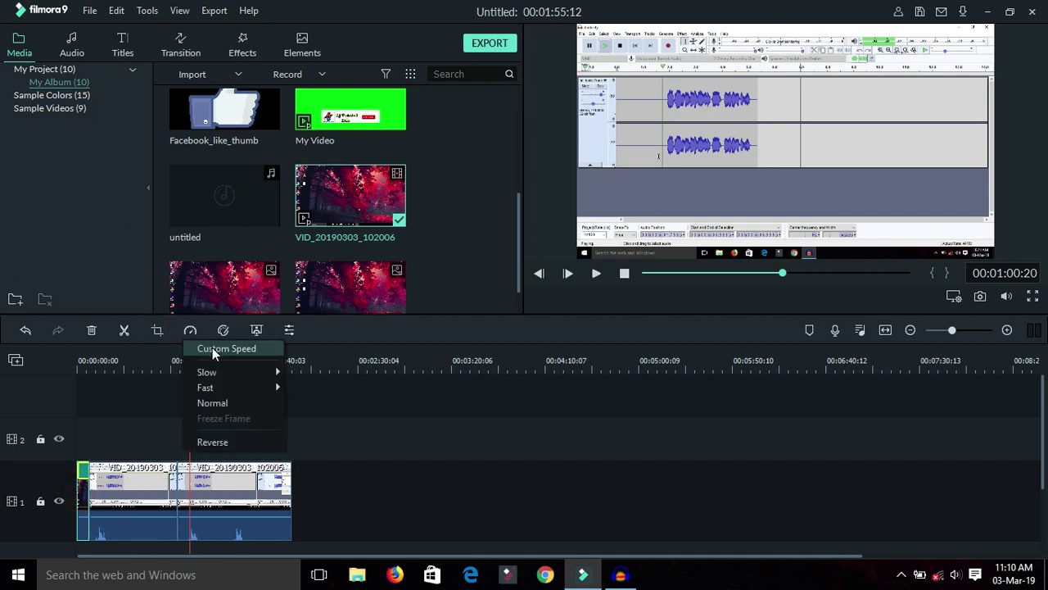
pyautogui.click(212, 347)
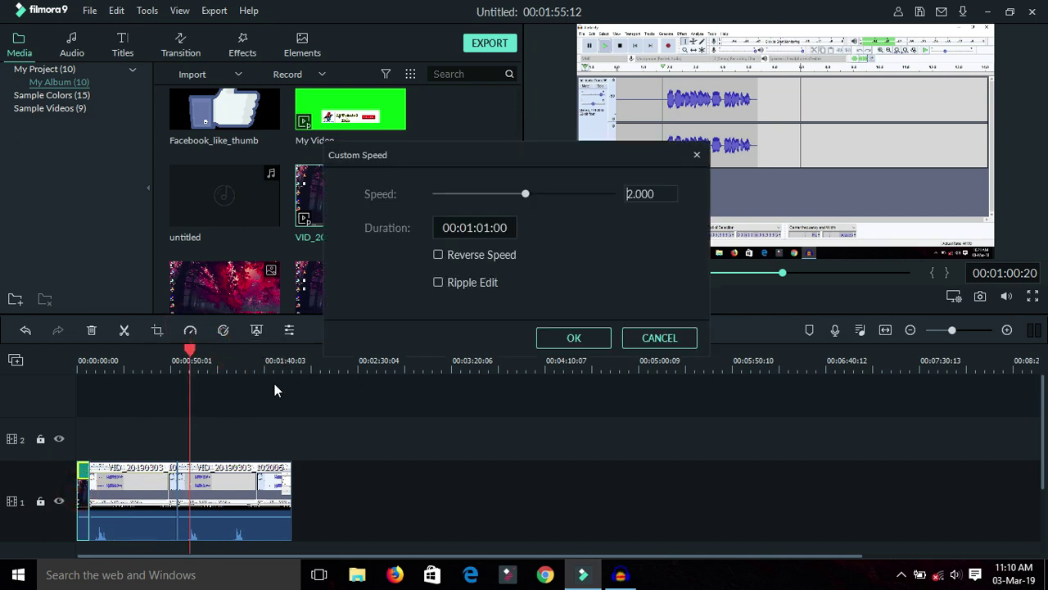
pyautogui.moveTo(525, 194); pyautogui.dragTo(550, 194)
pyautogui.click(565, 342)
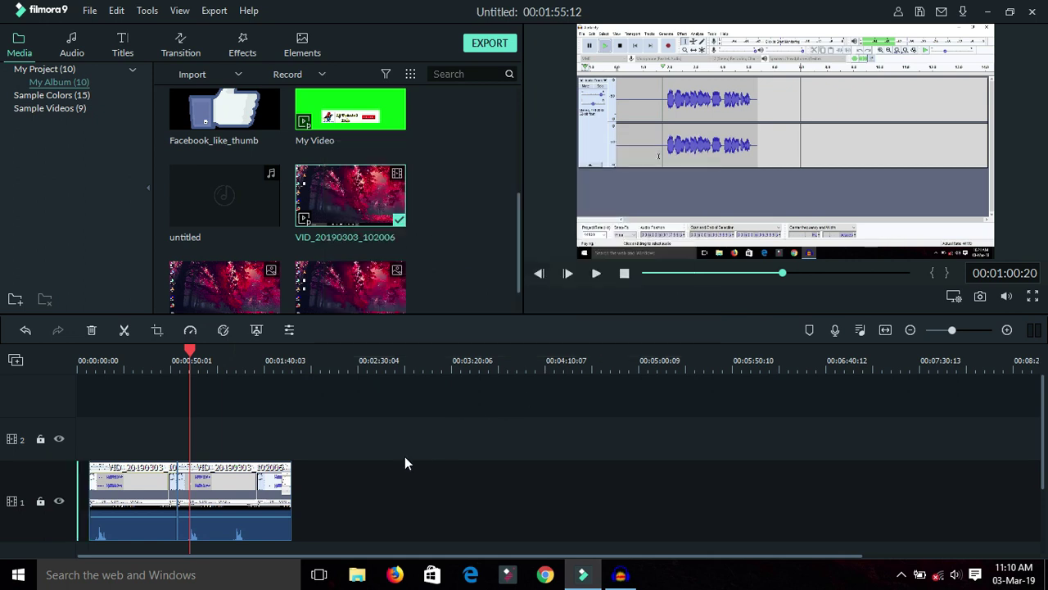